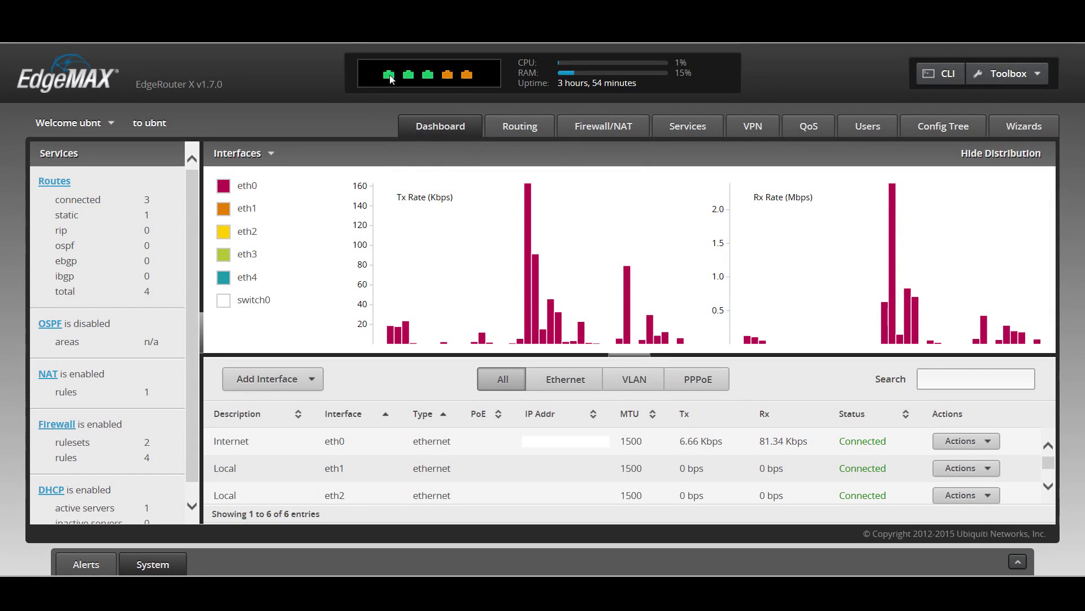
{"action": "mouse_move", "coordinate": [408, 77]}
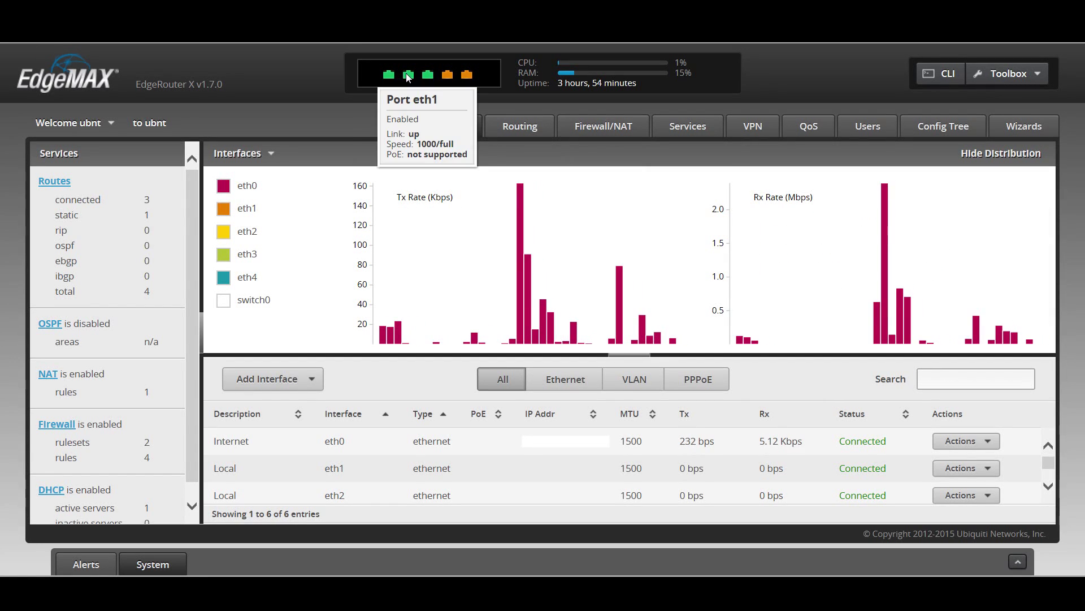
{"action": "mouse_move", "coordinate": [447, 77]}
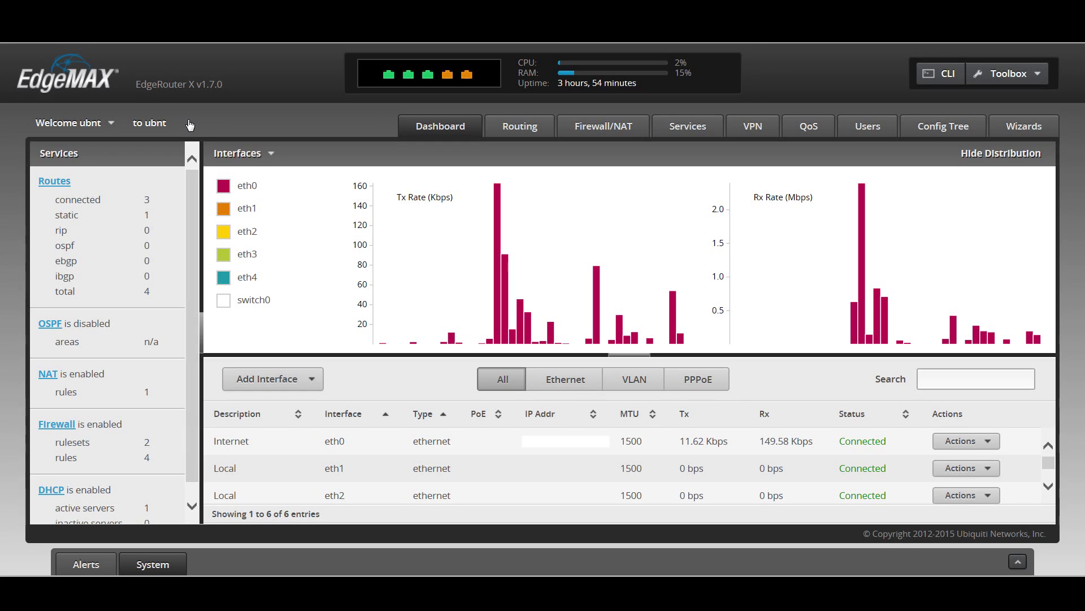
{"action": "mouse_move", "coordinate": [486, 308]}
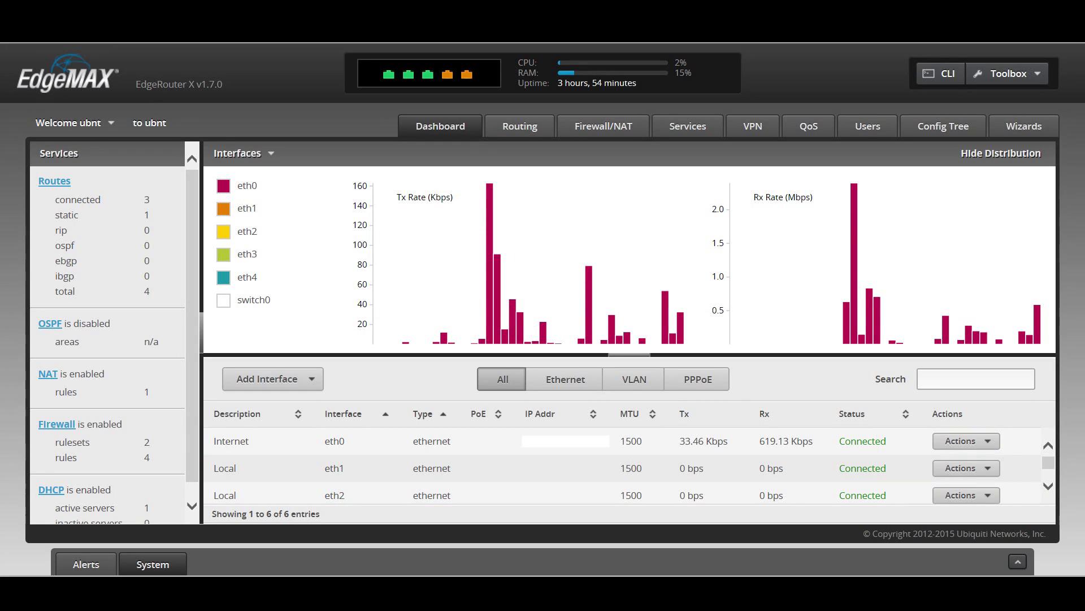
{"action": "left_click", "coordinate": [1017, 561]}
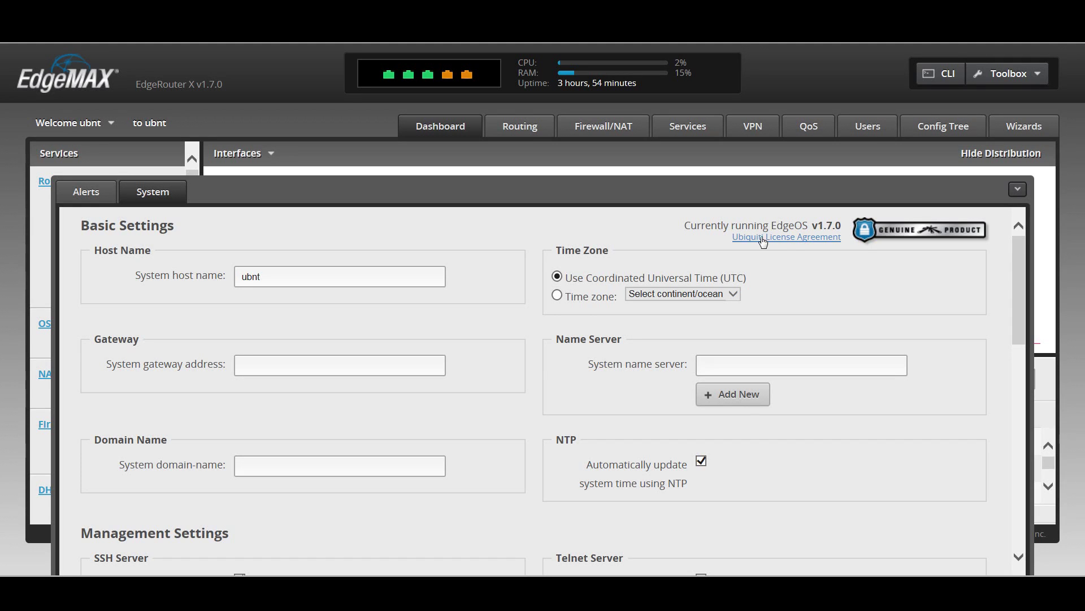
{"action": "scroll", "coordinate": [916, 455], "scroll_direction": "down", "scroll_amount": 7}
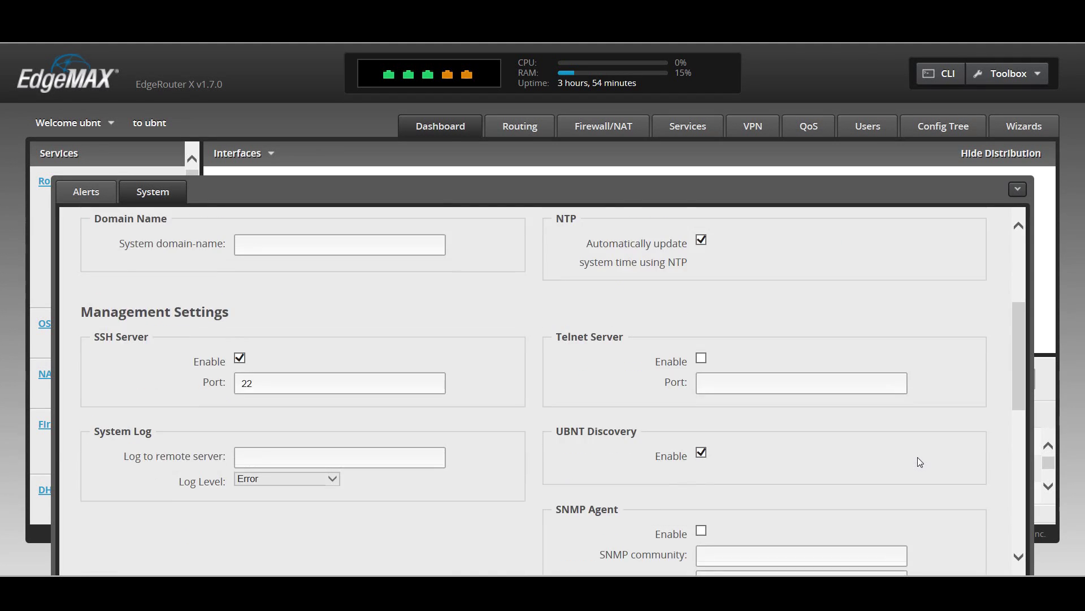
{"action": "scroll", "coordinate": [920, 462], "scroll_direction": "down", "scroll_amount": 2}
{"action": "scroll", "coordinate": [919, 462], "scroll_direction": "down", "scroll_amount": 2}
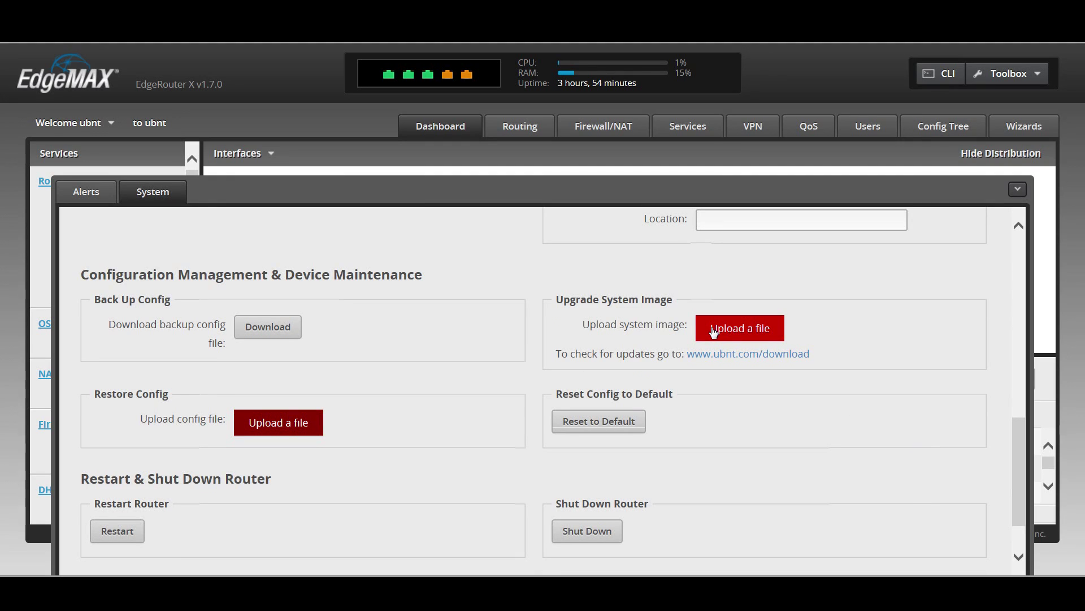
{"action": "left_click", "coordinate": [713, 332]}
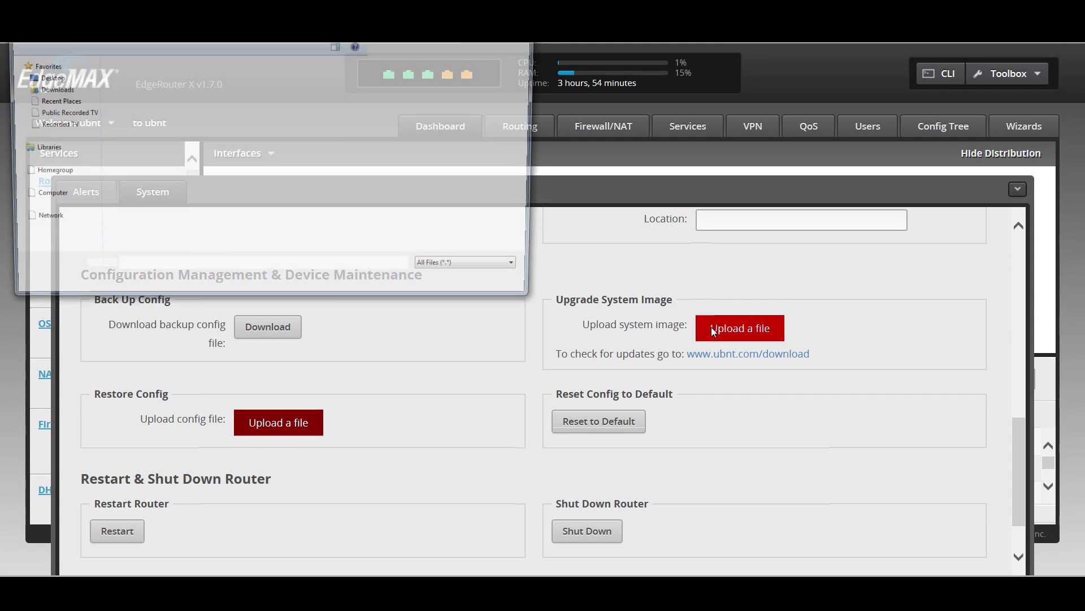
{"action": "left_click", "coordinate": [502, 286]}
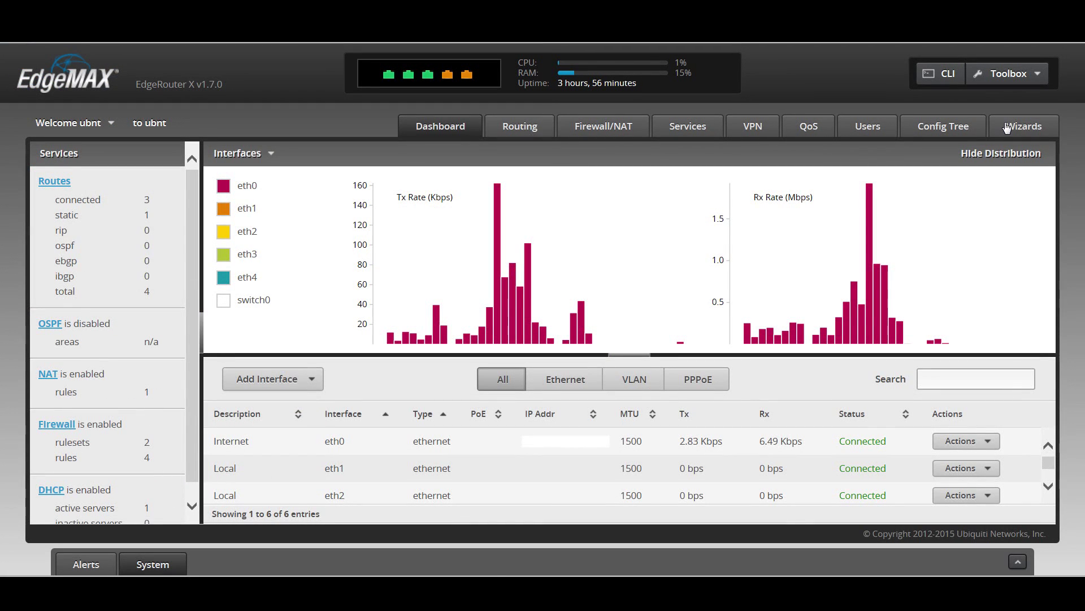
Step: Launch the WAN+2LAN2 wizard from Wizards and expand its LAN ports section
{"action": "left_click", "coordinate": [1006, 125]}
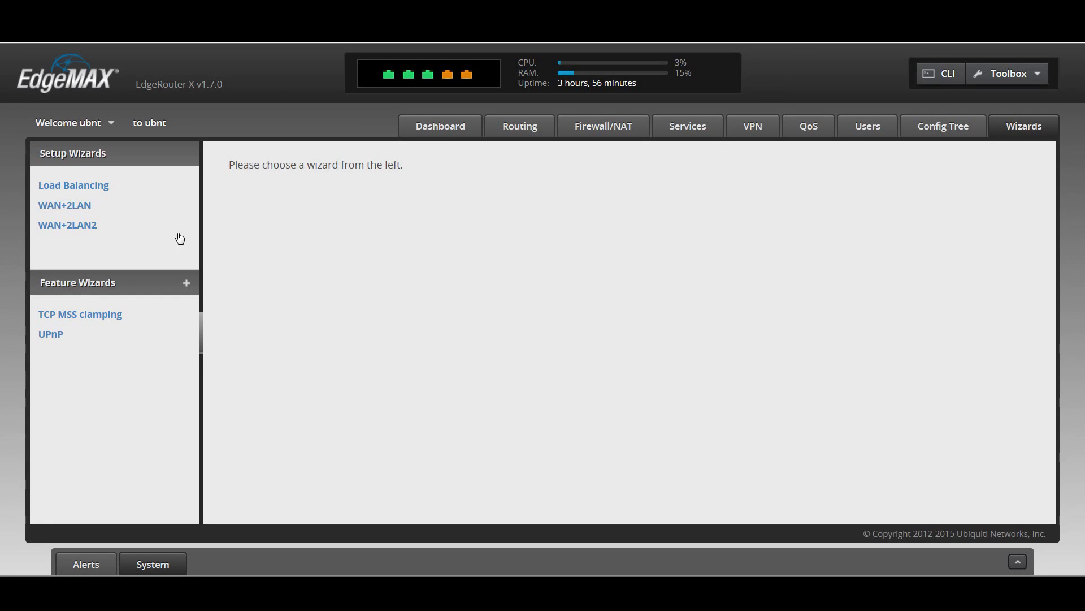
{"action": "left_click", "coordinate": [92, 238]}
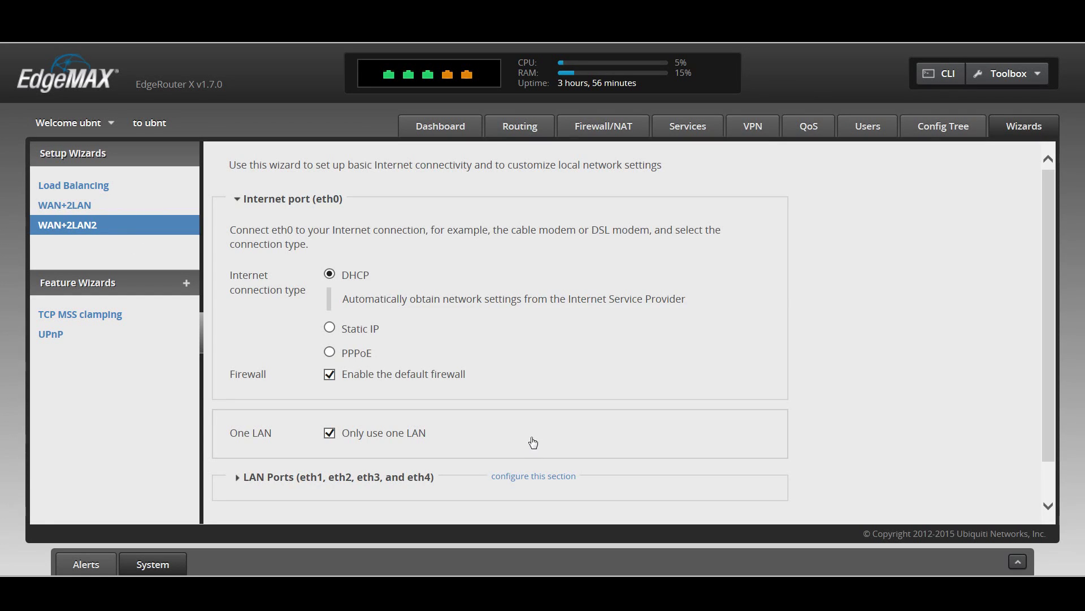
{"action": "scroll", "coordinate": [531, 441], "scroll_direction": "down", "scroll_amount": 1}
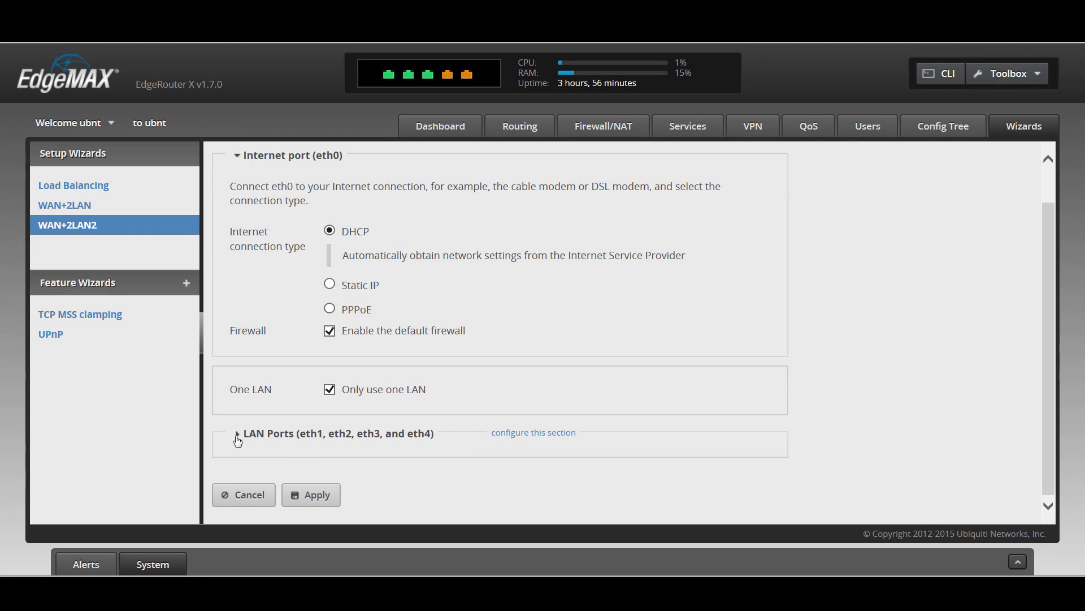
{"action": "left_click", "coordinate": [238, 436]}
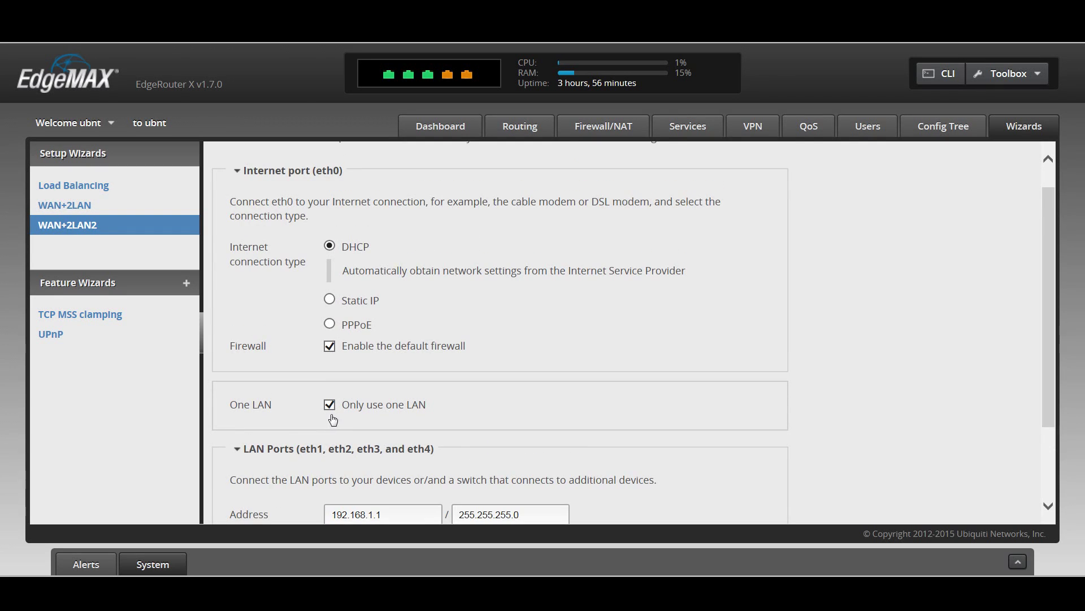
{"action": "scroll", "coordinate": [334, 435], "scroll_direction": "down", "scroll_amount": 2}
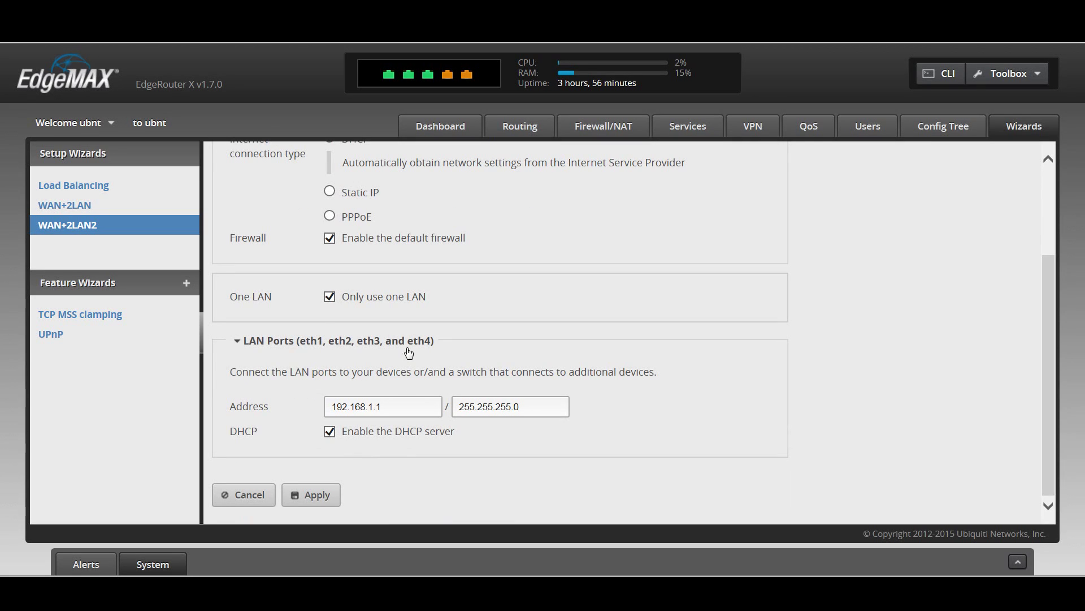
Step: Uncheck 'Only use one LAN' and expand the secondary eth1 and eth2–eth4 LAN settings
{"action": "left_click", "coordinate": [330, 297]}
{"action": "scroll", "coordinate": [330, 301], "scroll_direction": "down", "scroll_amount": 2}
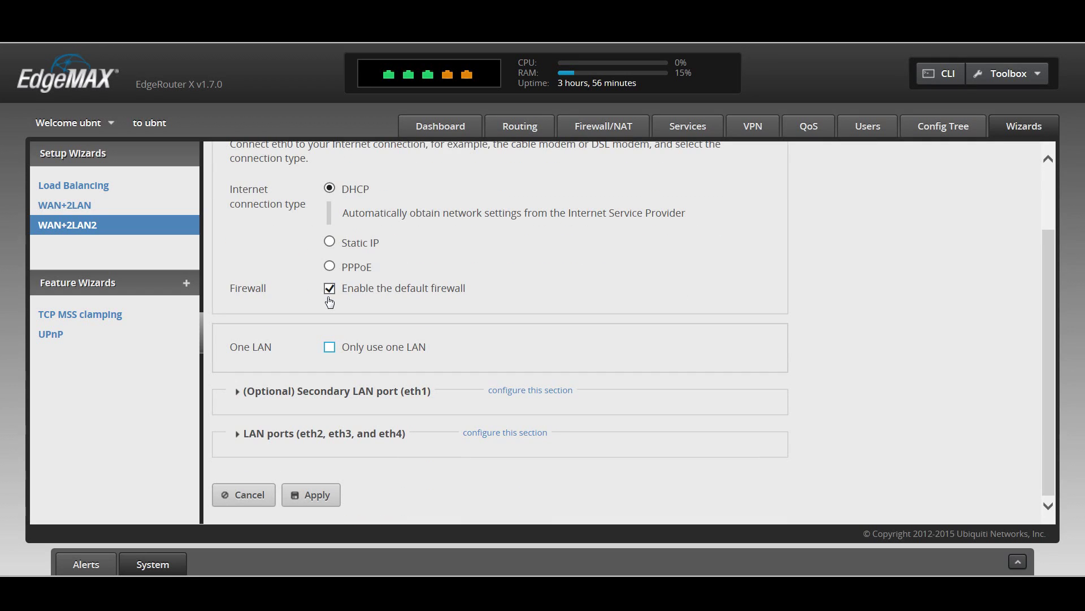
{"action": "left_click", "coordinate": [238, 396]}
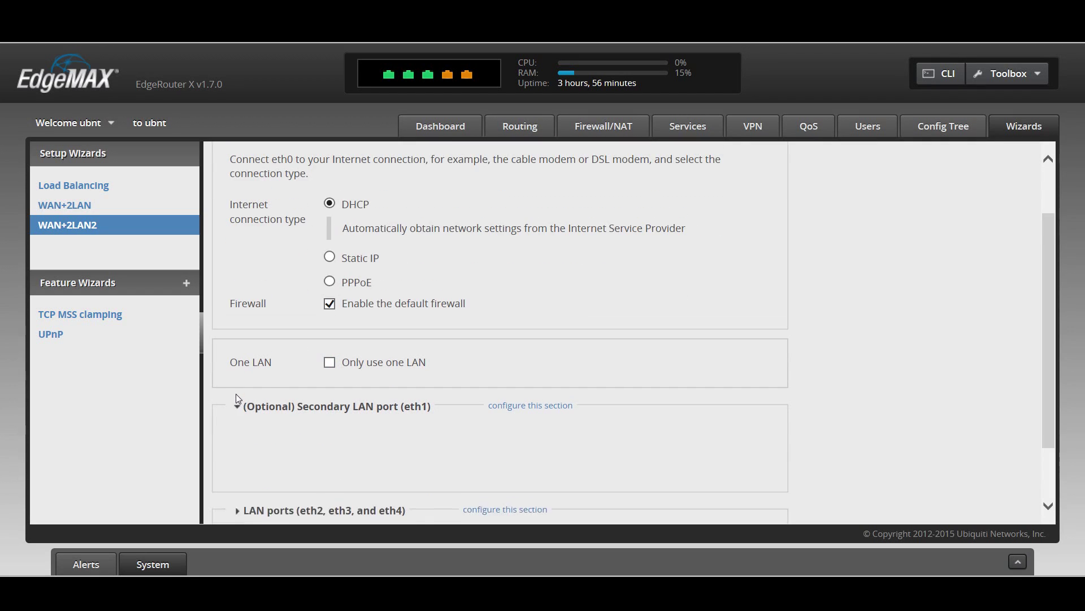
{"action": "scroll", "coordinate": [249, 441], "scroll_direction": "down", "scroll_amount": 2}
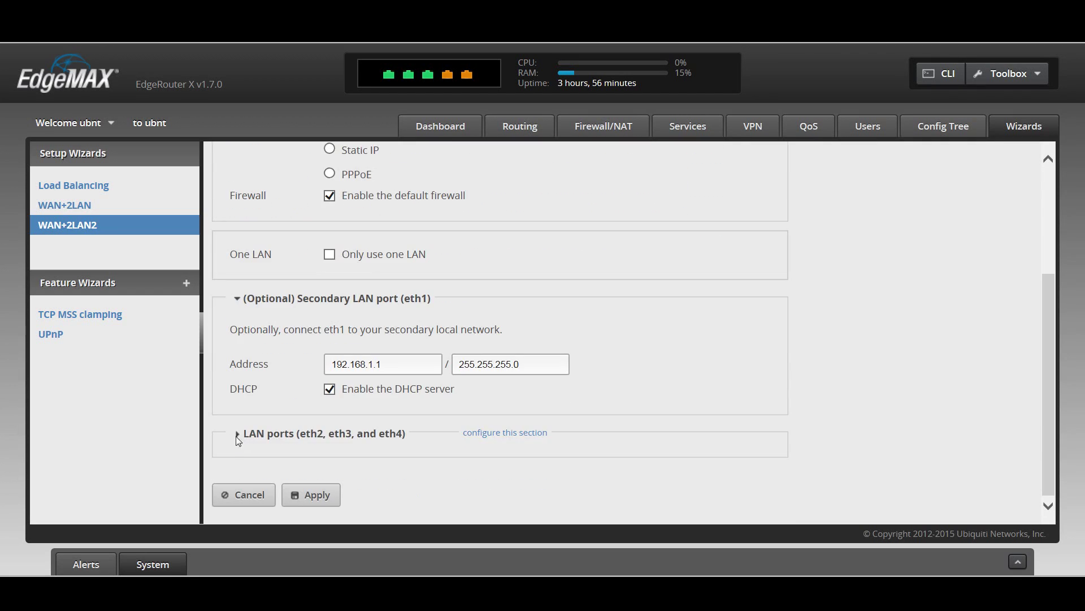
{"action": "left_click", "coordinate": [238, 434]}
{"action": "scroll", "coordinate": [328, 508], "scroll_direction": "down", "scroll_amount": 2}
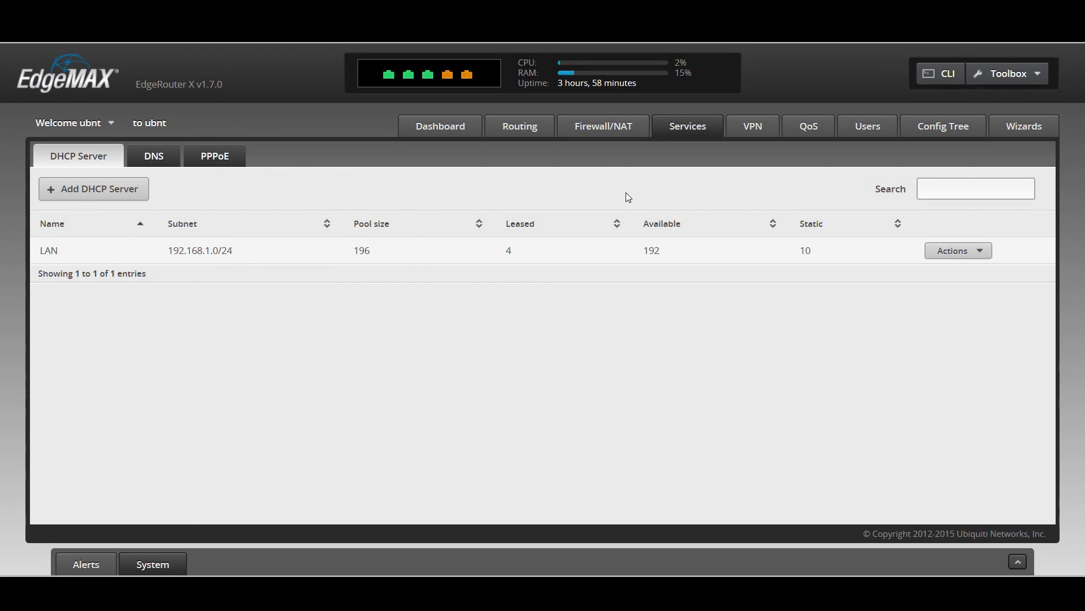
Step: View the LAN DHCP server's details and review its current leases
{"action": "left_click", "coordinate": [986, 253]}
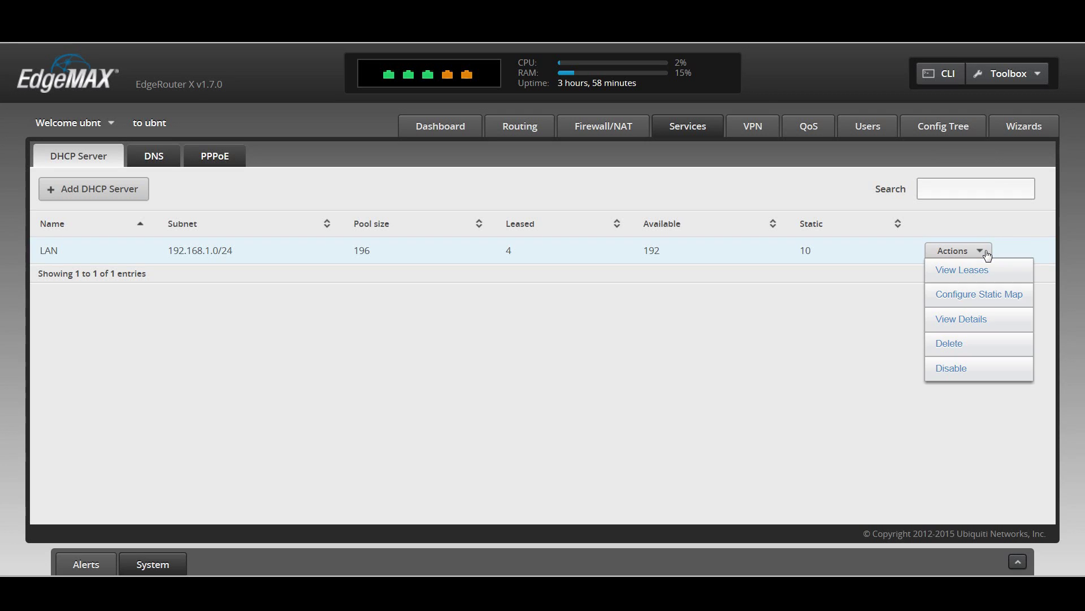
{"action": "left_click", "coordinate": [989, 323]}
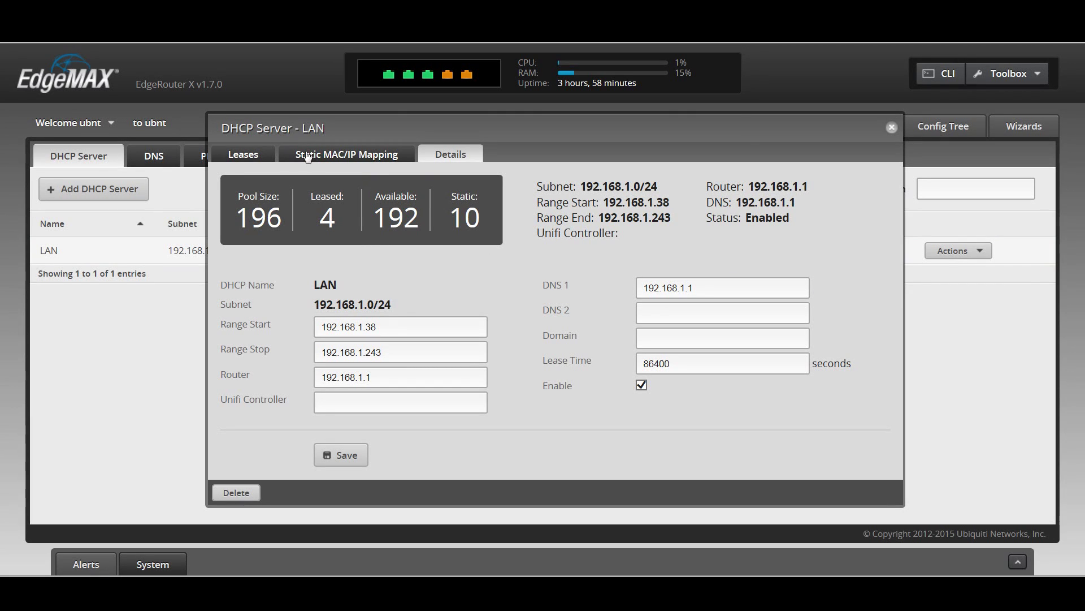
{"action": "left_click", "coordinate": [242, 156]}
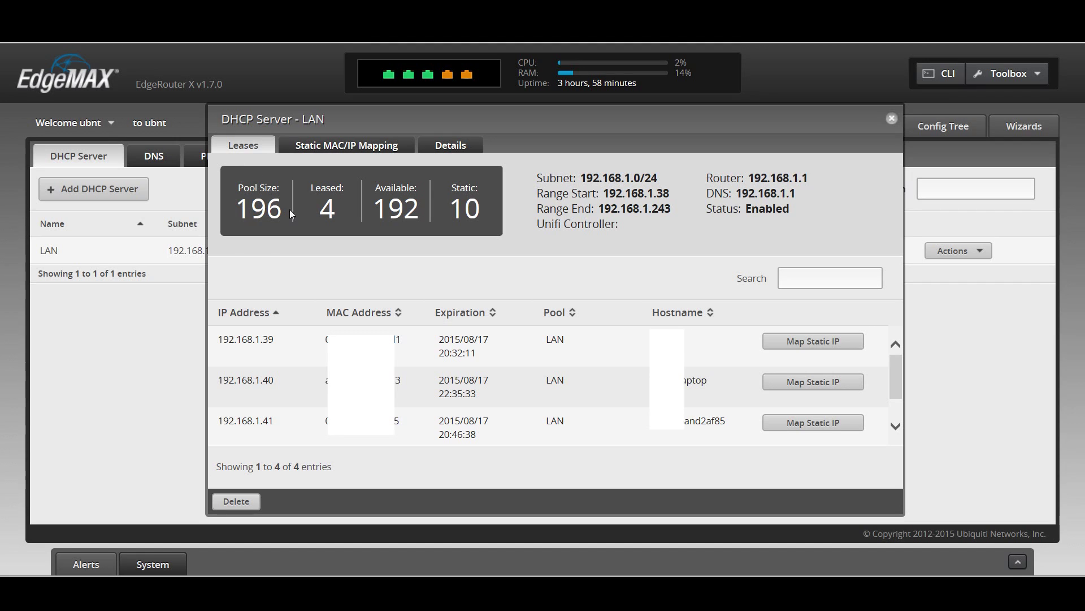
{"action": "scroll", "coordinate": [554, 384], "scroll_direction": "down", "scroll_amount": 1}
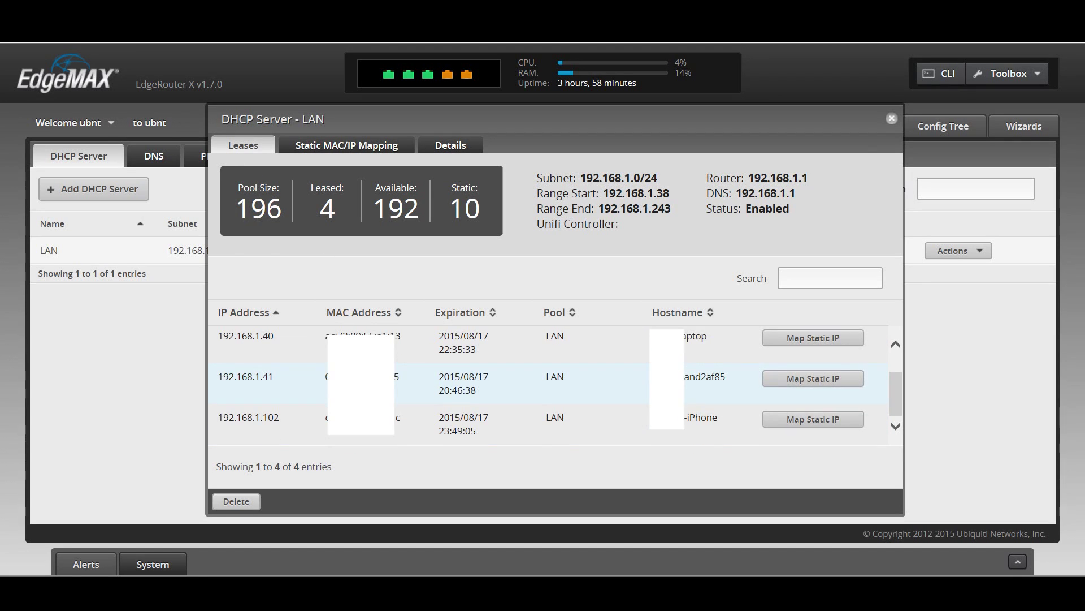
{"action": "scroll", "coordinate": [554, 385], "scroll_direction": "up", "scroll_amount": 1}
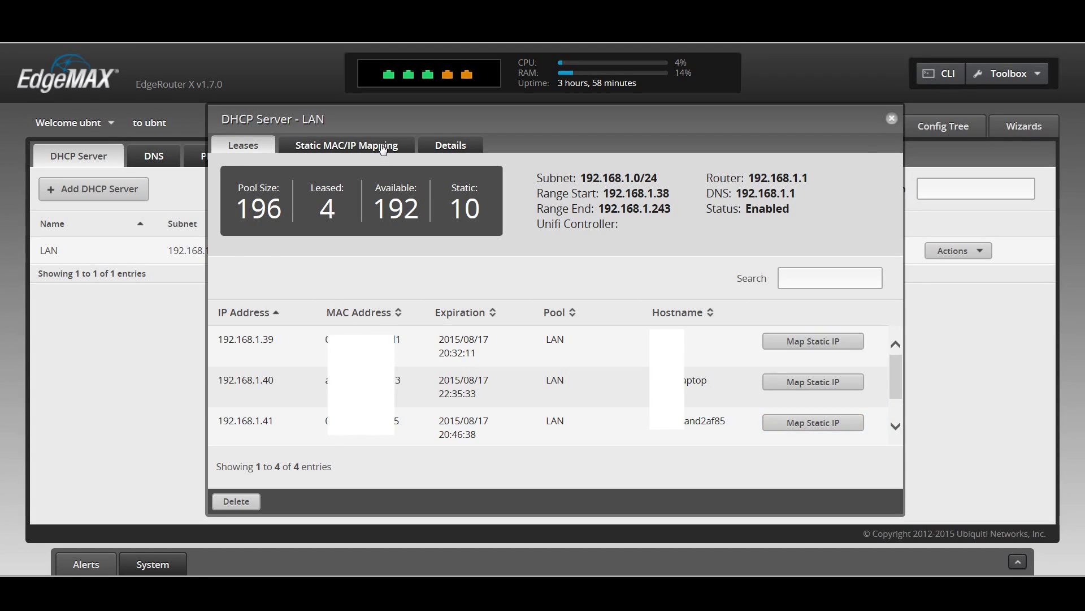
Step: Start a new static MAC/IP mapping from the Static MAC/IP Mapping tab
{"action": "left_click", "coordinate": [346, 145]}
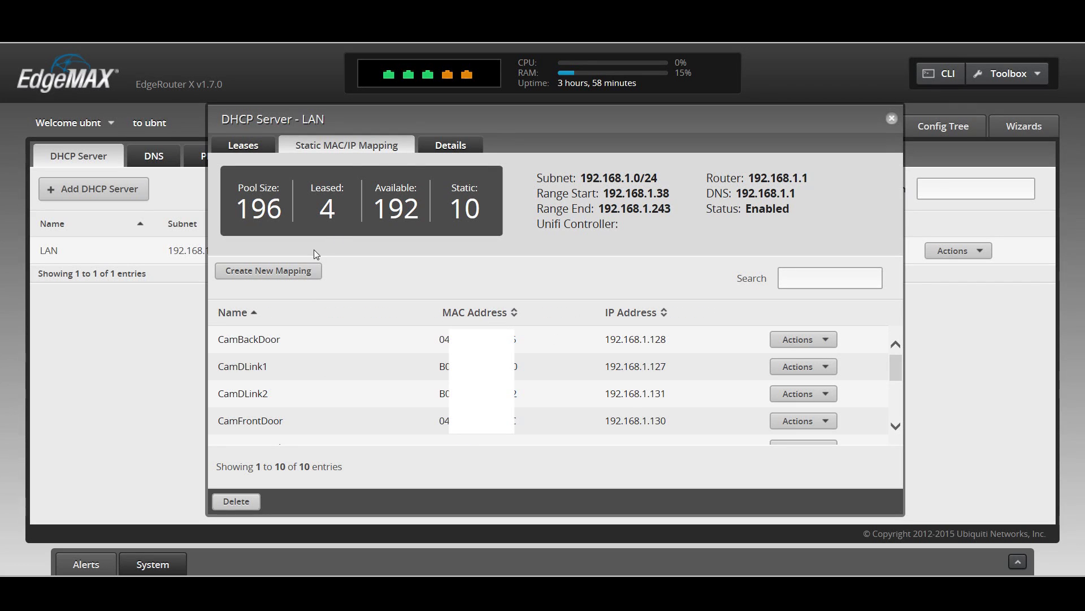
{"action": "left_click", "coordinate": [317, 276]}
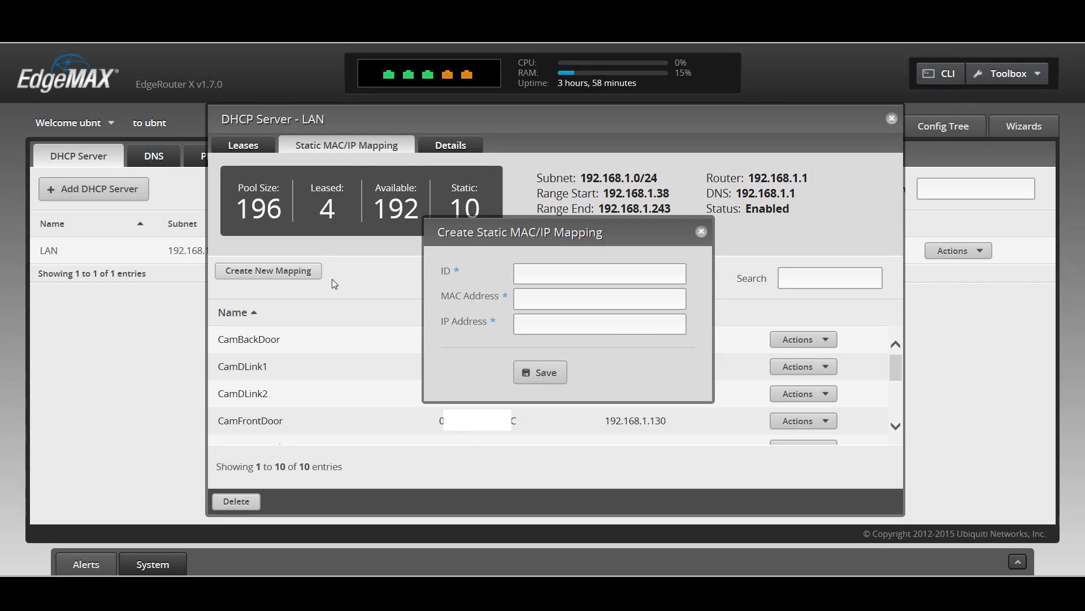
{"action": "left_click", "coordinate": [565, 298]}
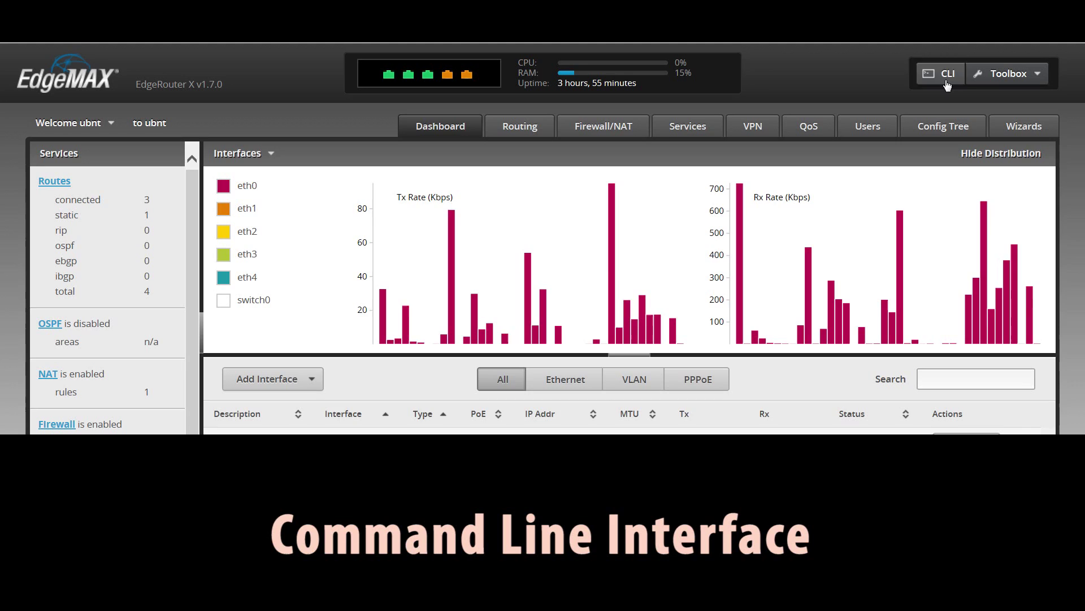
Step: Log into the browser CLI with the router's username and password
{"action": "left_click", "coordinate": [943, 83]}
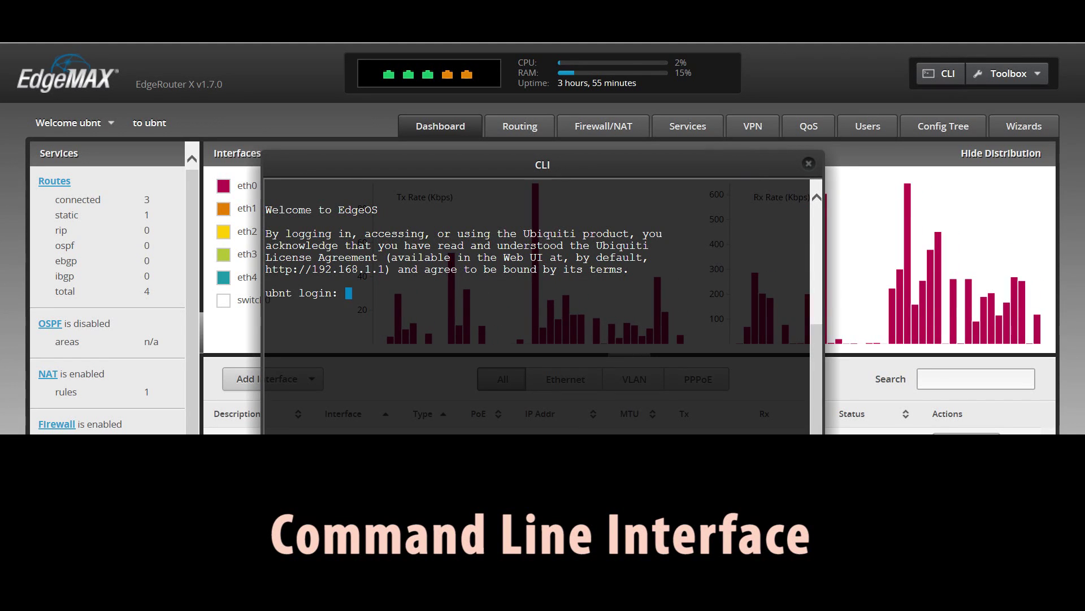
{"action": "type", "text": "ubn"}
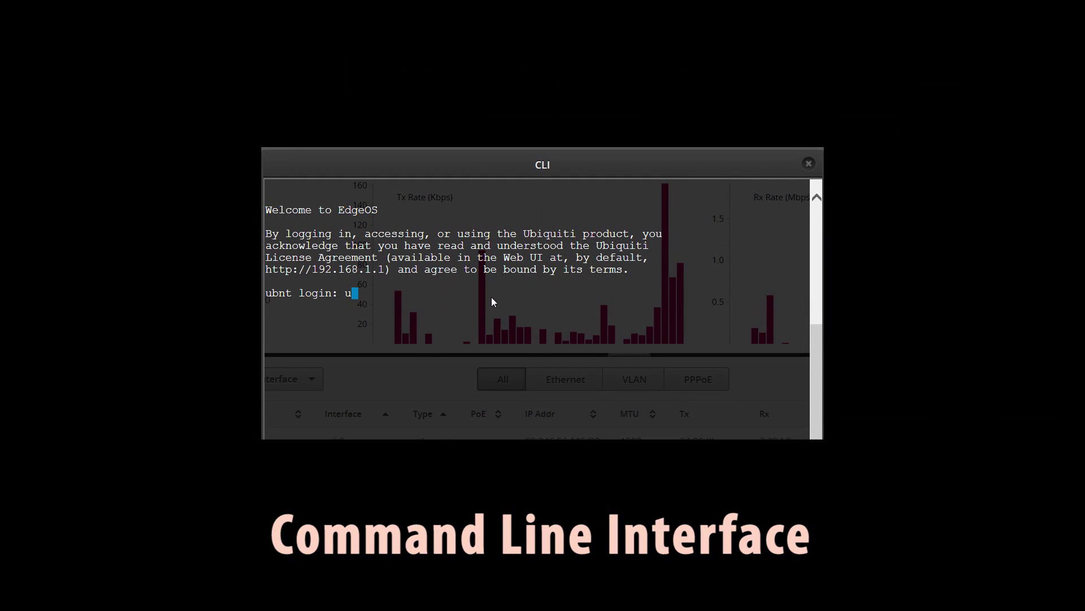
{"action": "type", "text": "t"}
{"action": "key", "text": "Return"}
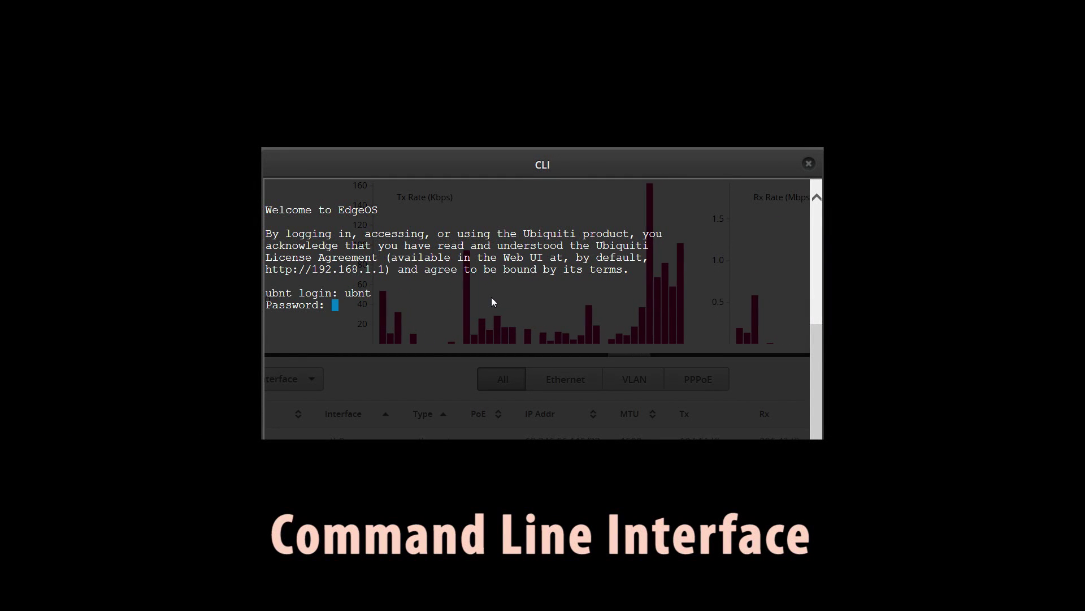
{"action": "key", "text": "Return"}
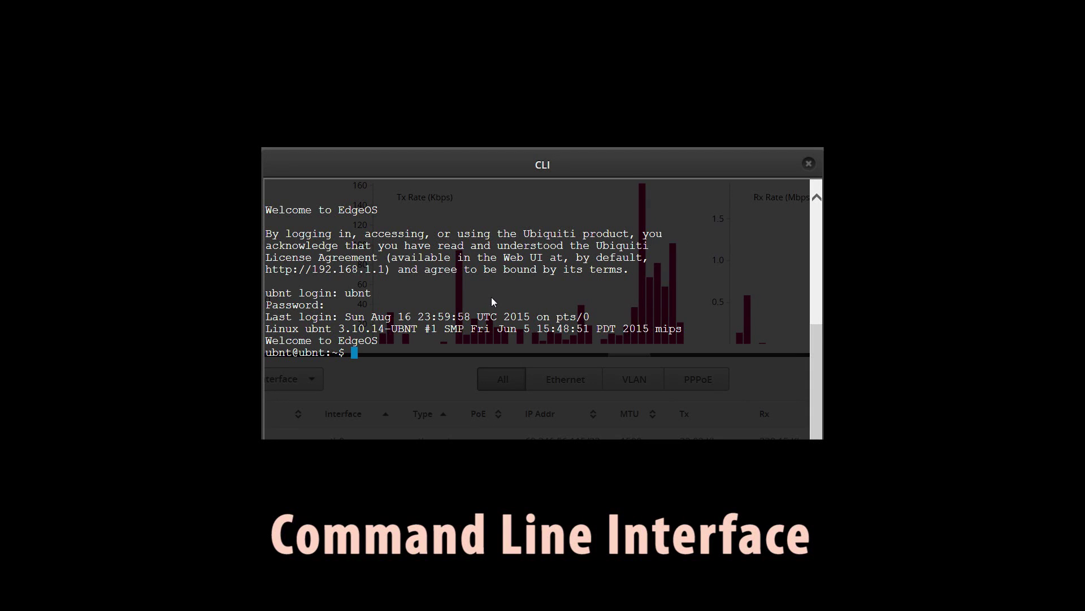
{"action": "key", "text": "Return"}
{"action": "key", "text": "Return"}
{"action": "key", "text": "Return"}
Step: Run cd / and ls -l to list the root directory, then type pwd
{"action": "type", "text": "cd"}
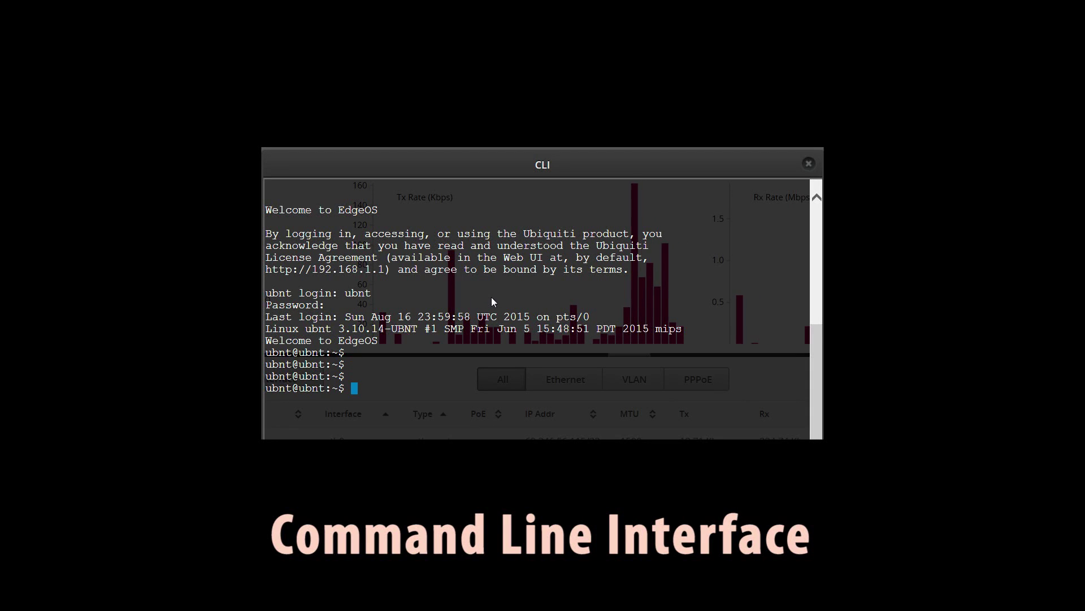
{"action": "type", "text": " /"}
{"action": "key", "text": "Return"}
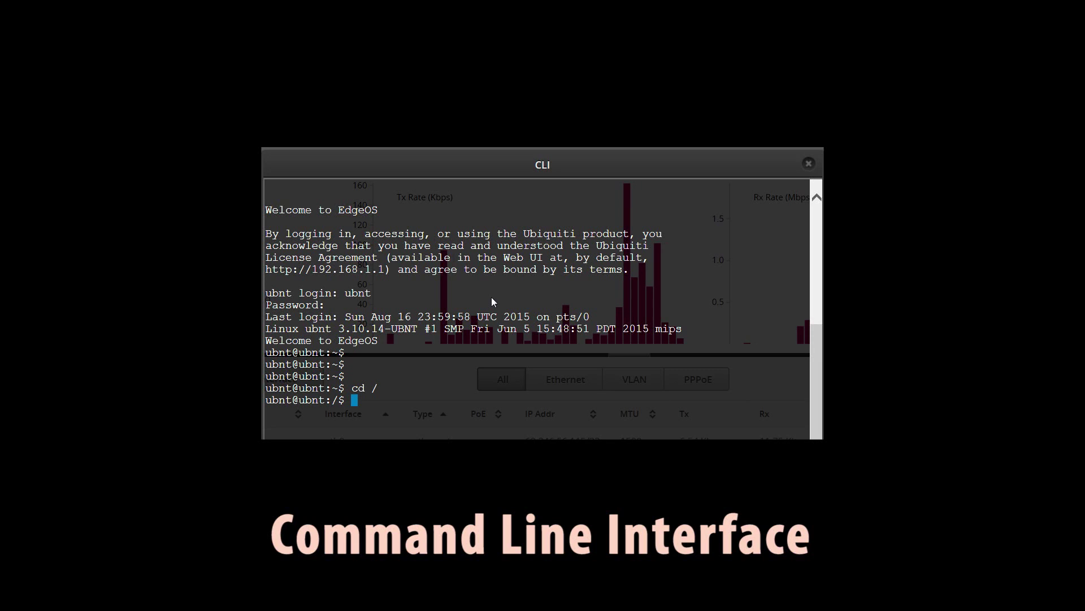
{"action": "type", "text": "ls -l"}
{"action": "key", "text": "Return"}
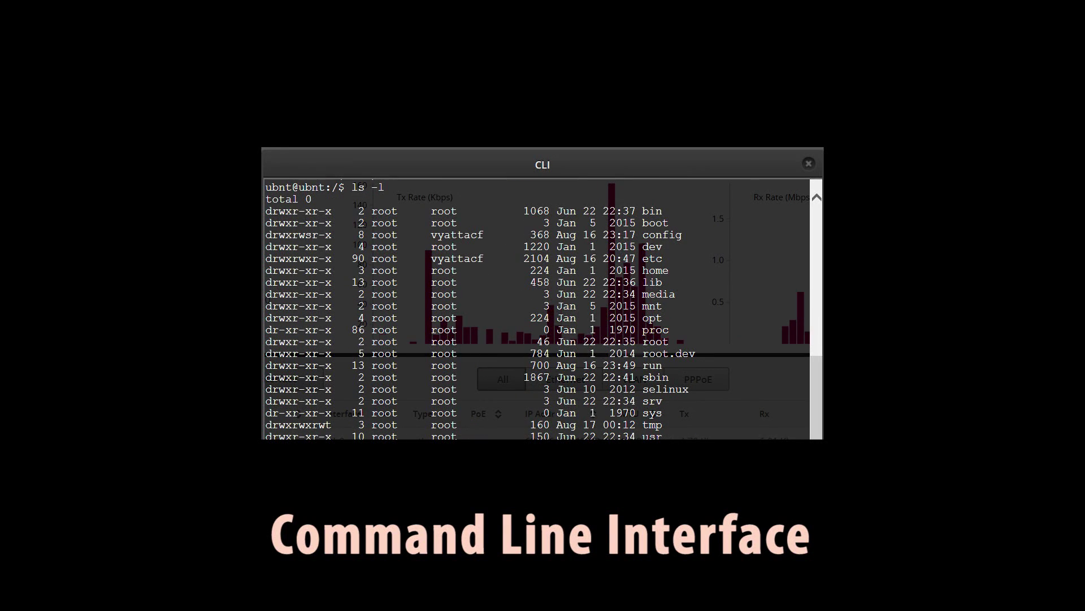
{"action": "type", "text": "pwd"}
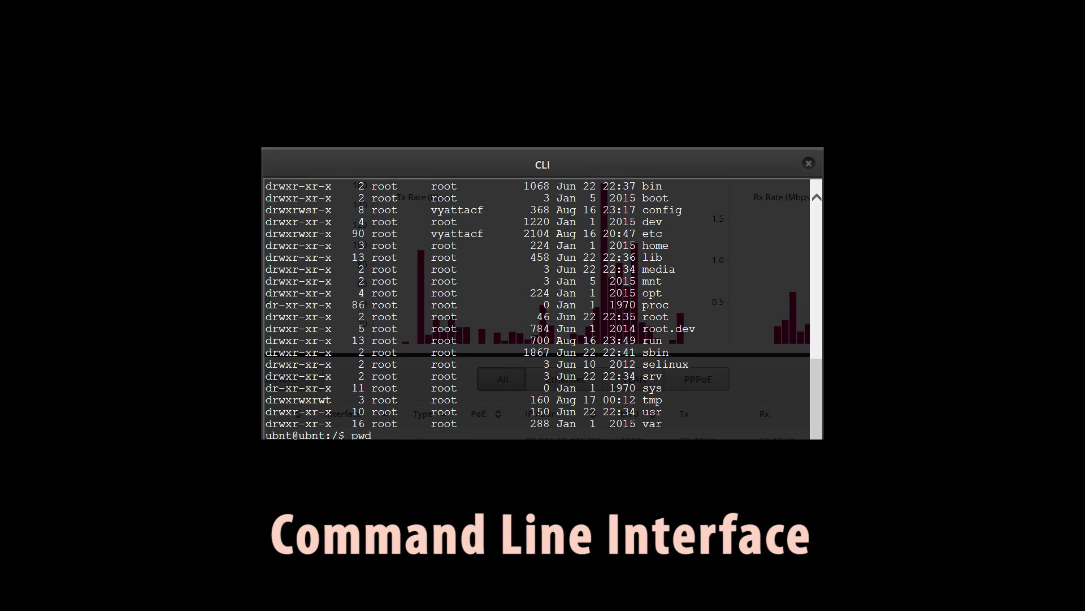